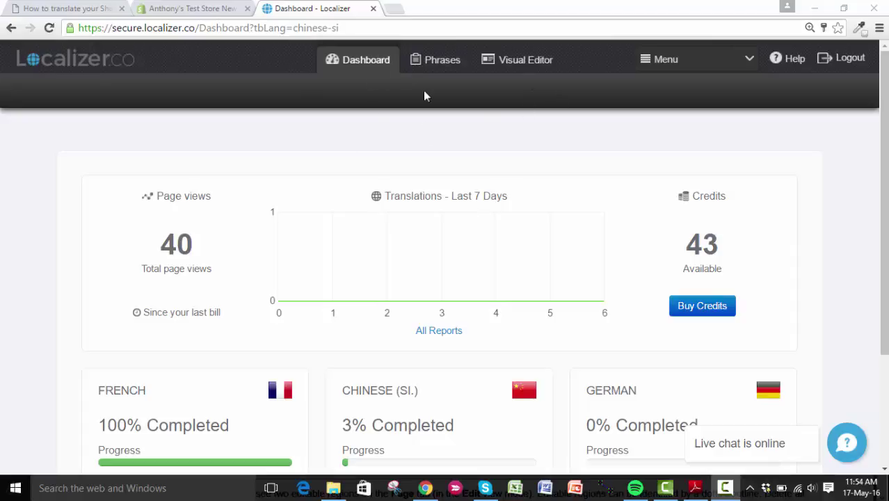
Copy both lines of the integration script from Localizer's Integration page to the clipboard.
left_click(721, 66)
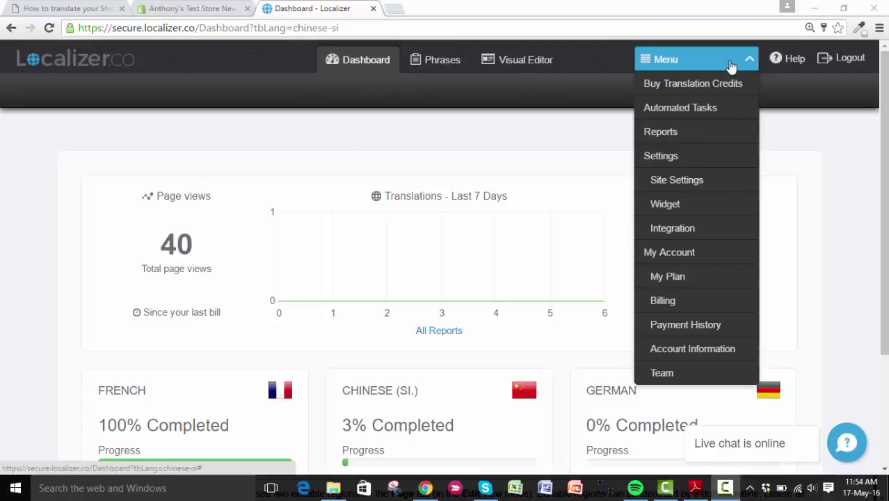
left_click(689, 228)
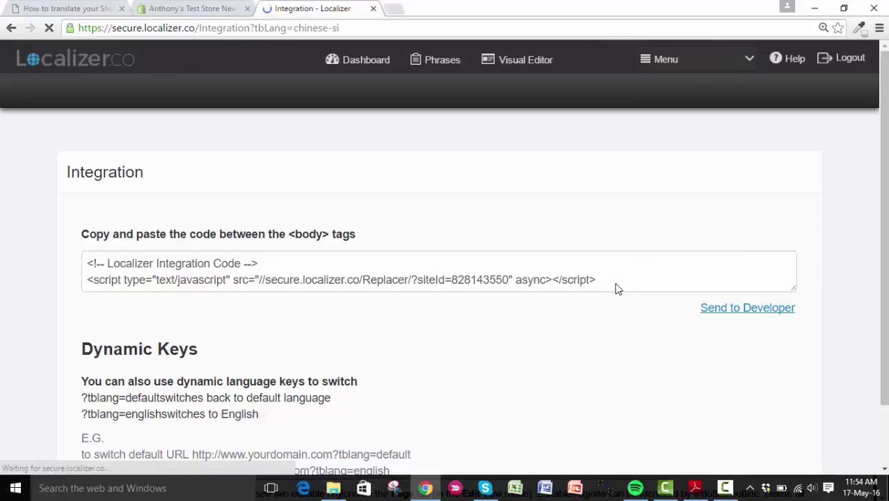
left_click_drag(611, 280, 68, 264)
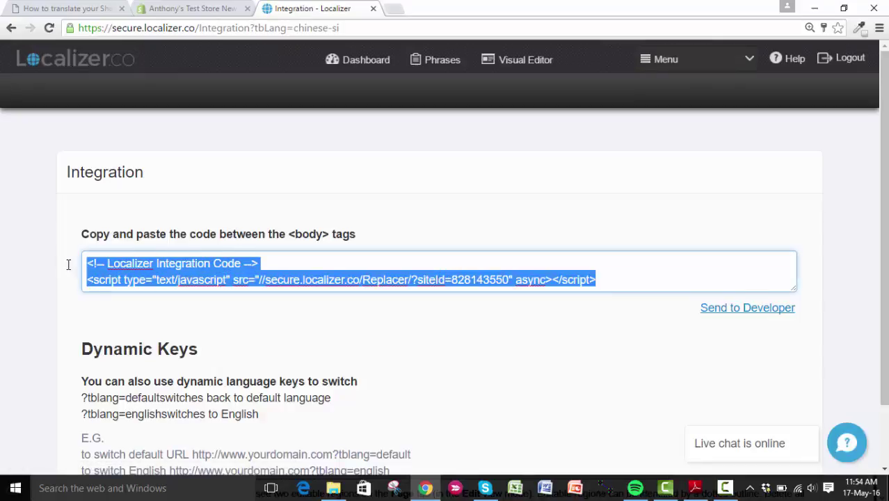
right_click(166, 273)
left_click(209, 300)
In the Shopify admin, show the Sales channels page listing Buy Button and Online Store.
left_click(196, 7)
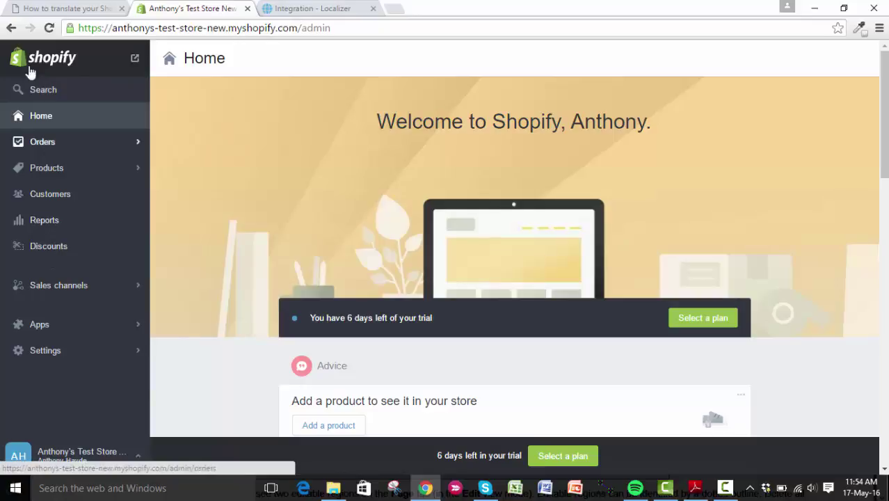
left_click(66, 285)
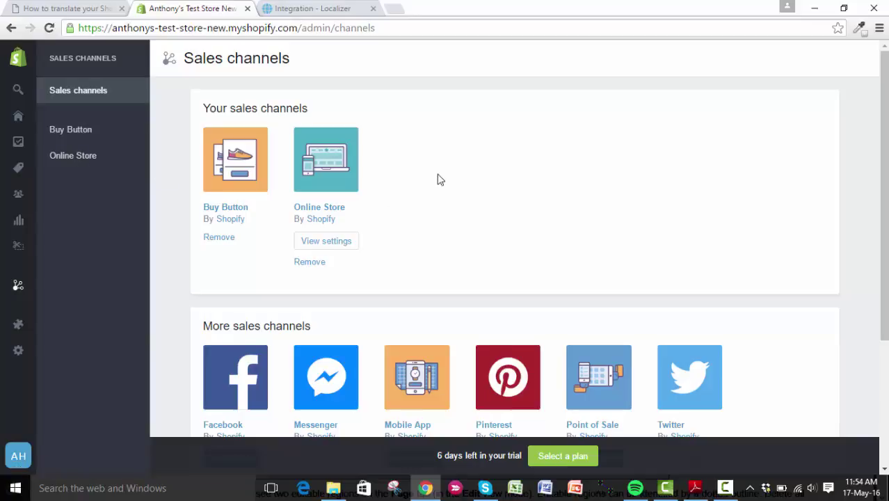
scroll(506, 201, "down", 3)
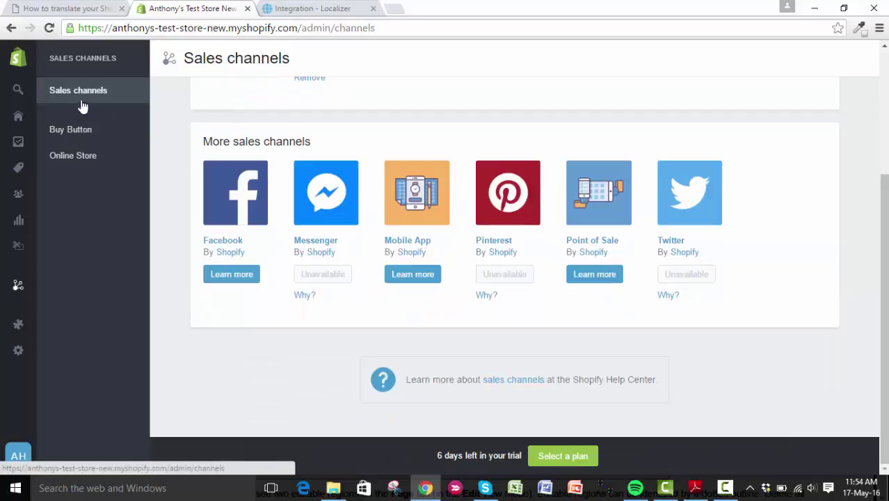
scroll(84, 129, "up", 1)
scroll(456, 185, "up", 2)
scroll(236, 250, "down", 2)
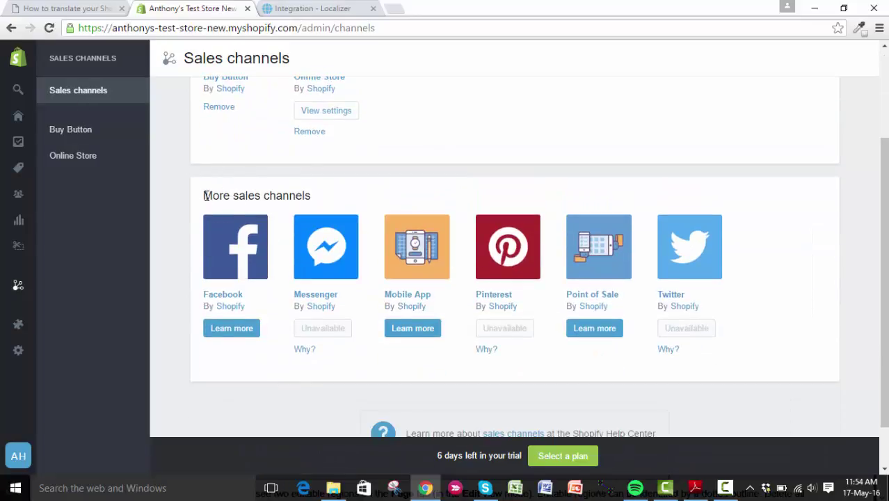
left_click_drag(206, 195, 343, 214)
left_click(480, 223)
scroll(759, 274, "up", 2)
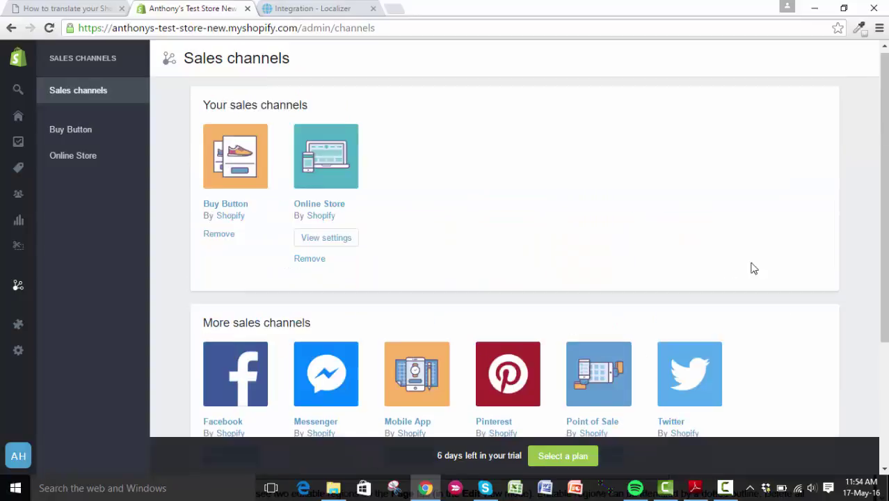
Go to Online Store themes and customize the Launchpad-Star theme.
left_click(70, 159)
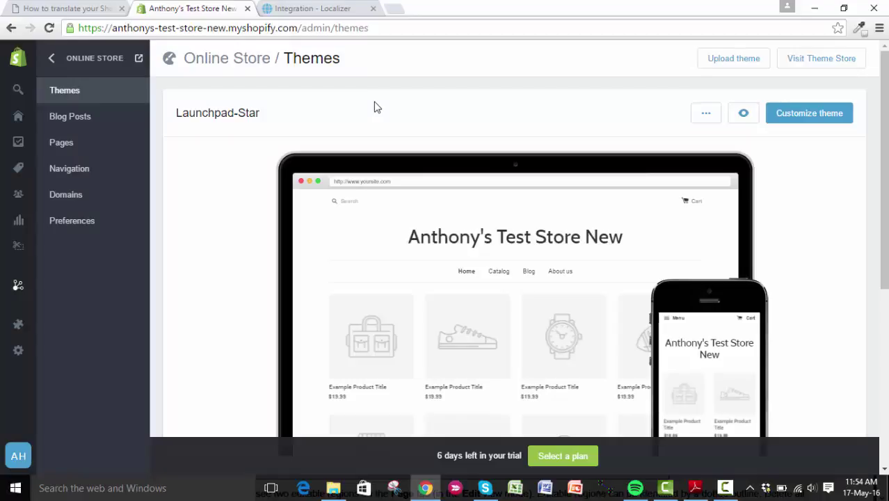
left_click(808, 115)
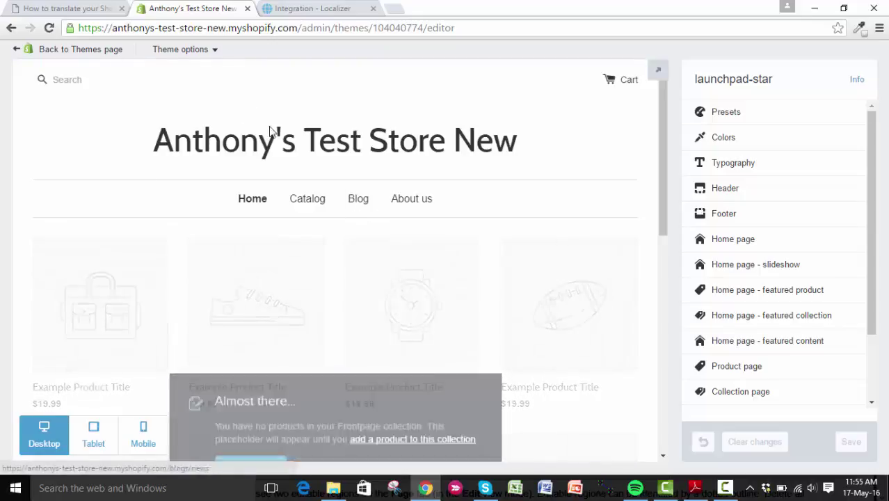
Choose Edit HTML/CSS from Theme options to reach the launchpad-star code files.
left_click(214, 51)
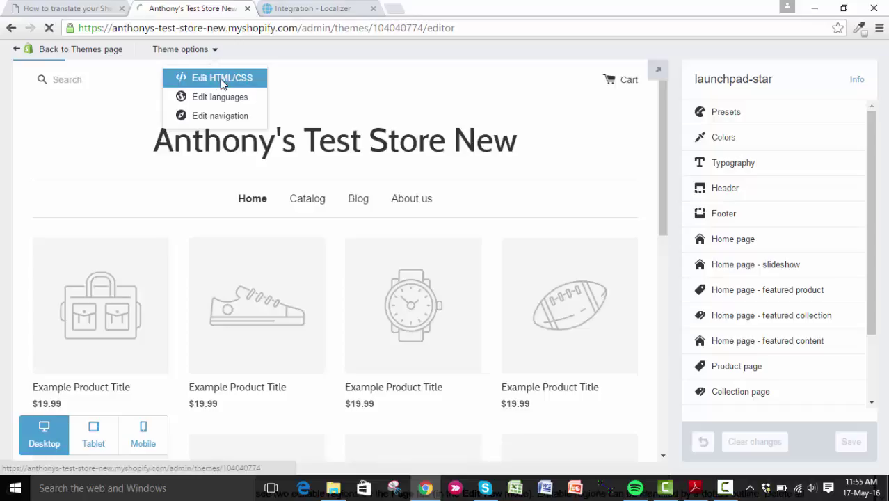
left_click(222, 83)
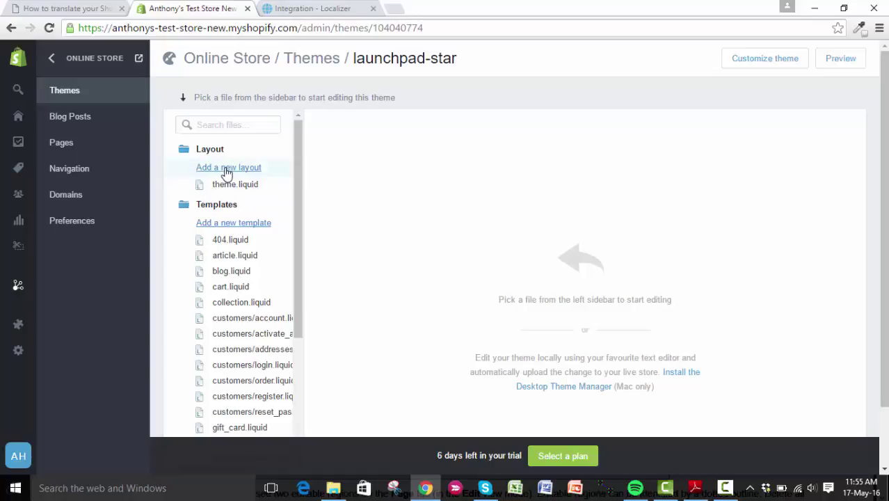
Add a layout called 'Localizer' based on theme, creating theme.Localizer.liquid.
left_click(223, 170)
left_click(511, 139)
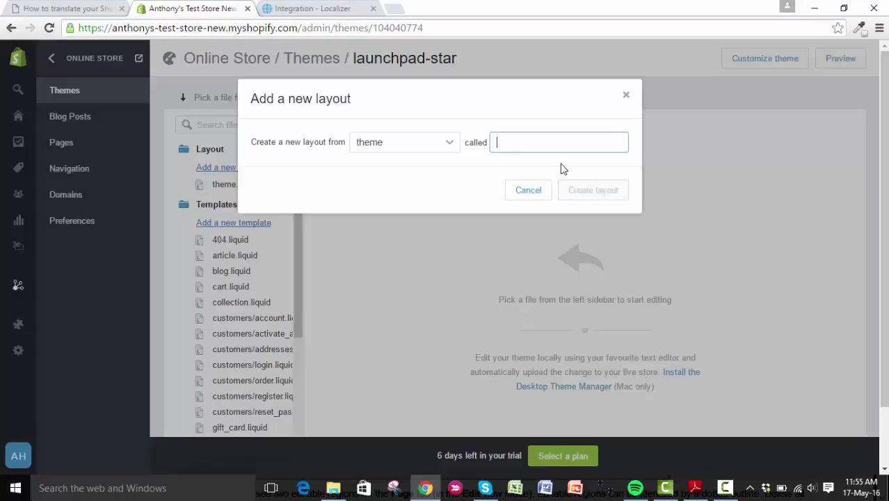
type("Localizer")
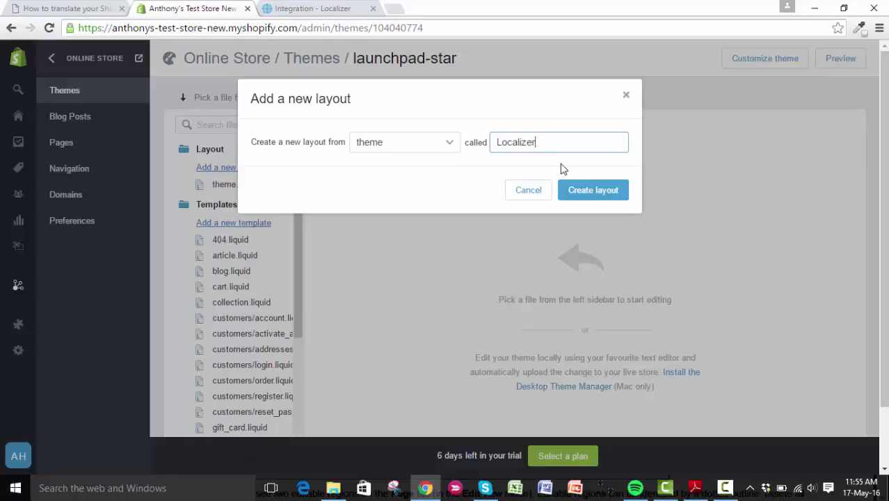
left_click(591, 192)
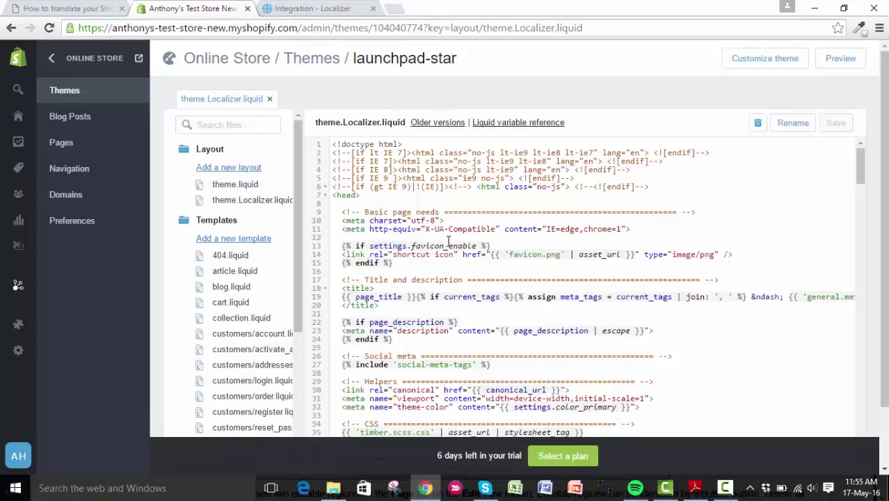
Search the layout code for 'body' and insert a blank line after the opening <body> tag.
left_click(436, 245)
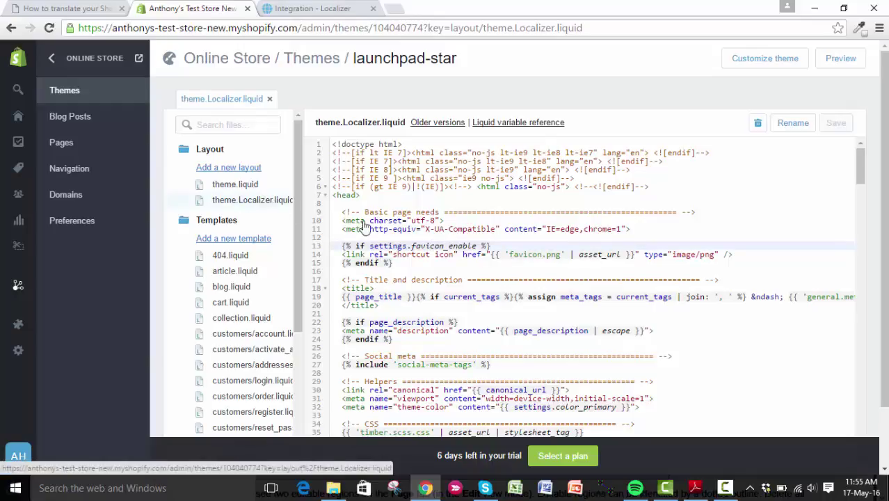
left_click(459, 187)
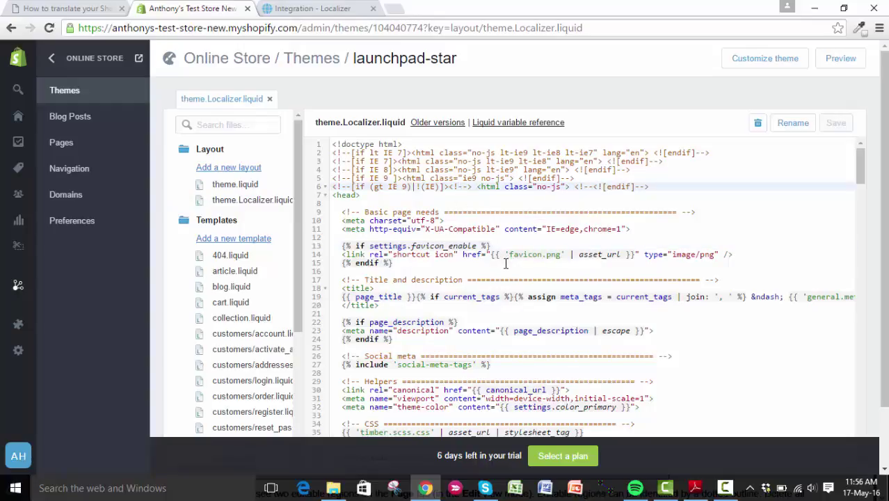
key("ctrl+f")
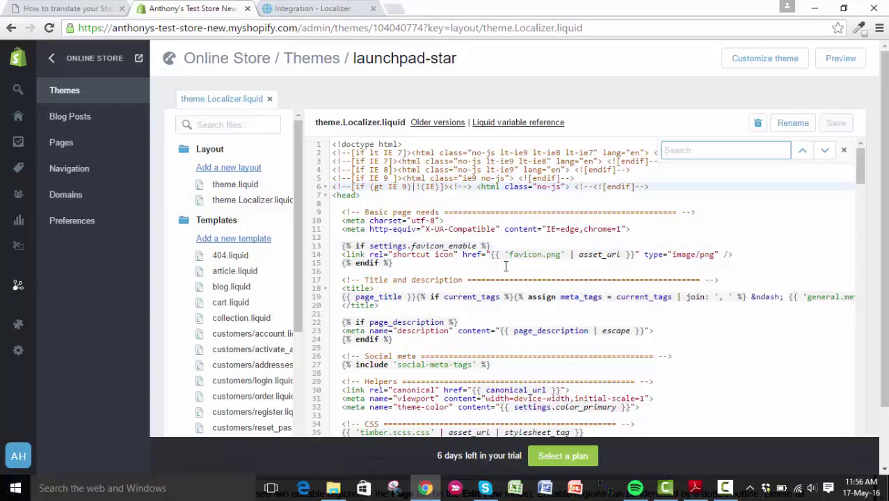
type("b")
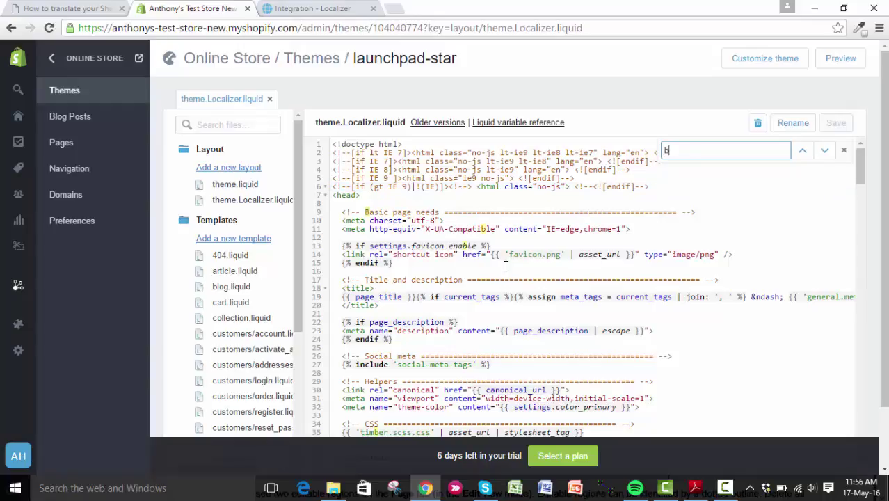
type("ody")
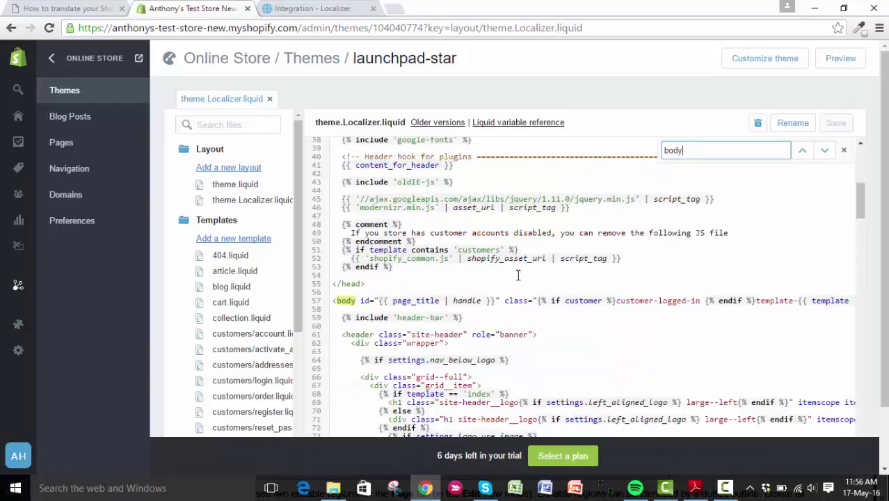
left_click(338, 317)
key("Return")
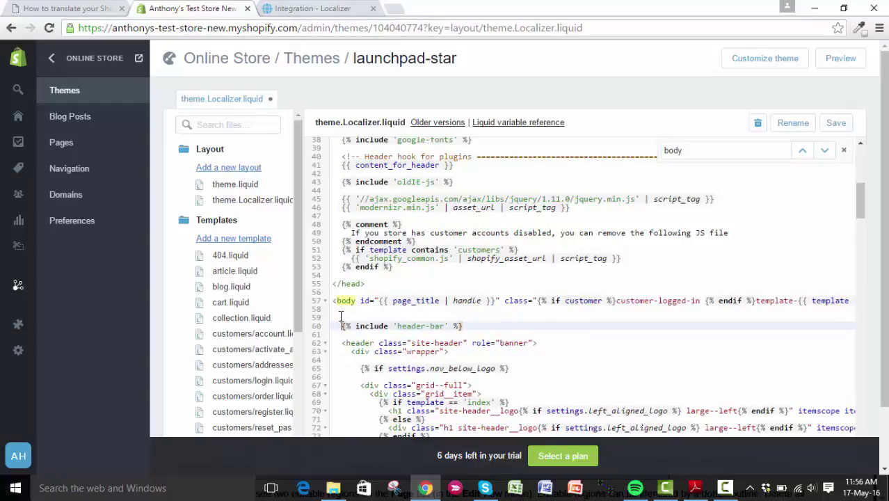
Paste the Localizer integration script on the blank line below <body> and save theme.Localizer.liquid.
left_click(339, 318)
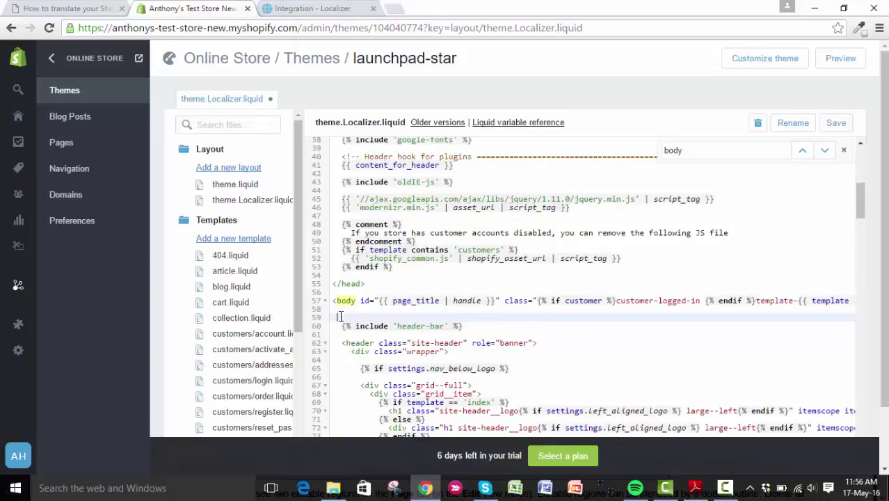
right_click(341, 318)
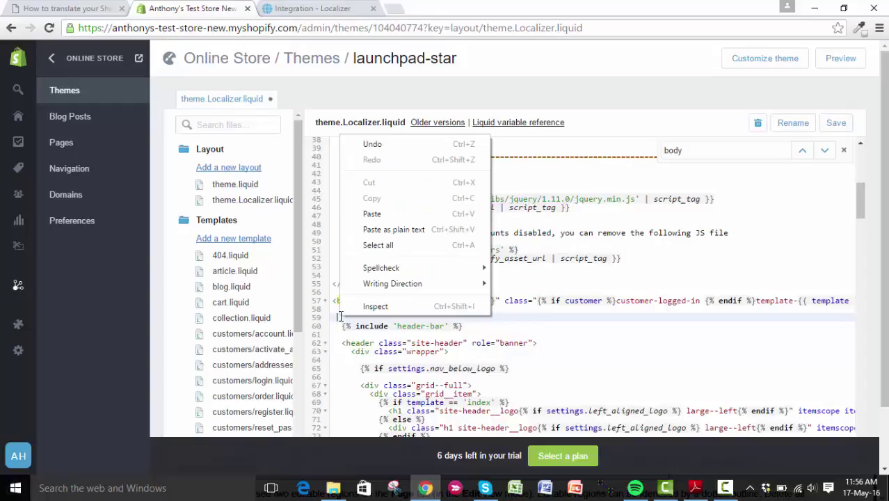
left_click(392, 211)
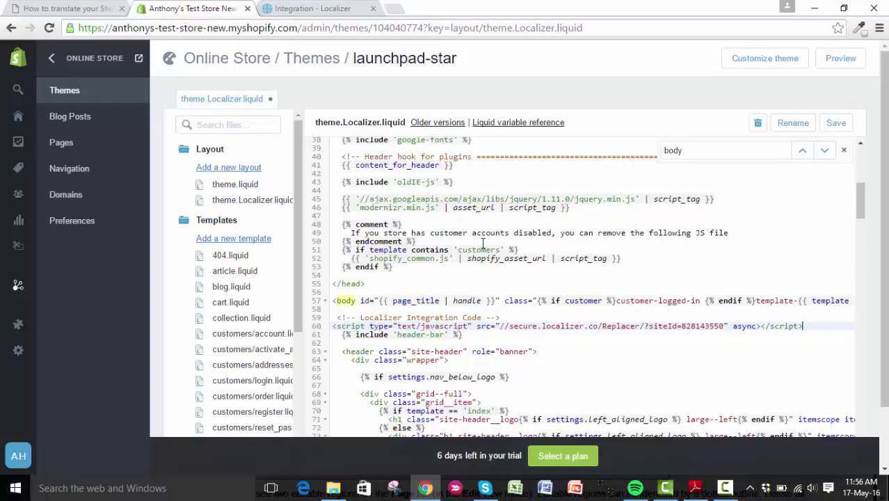
left_click(840, 125)
Scroll the Localizer translation help article to step 3 about Sales Channels.
left_click(81, 7)
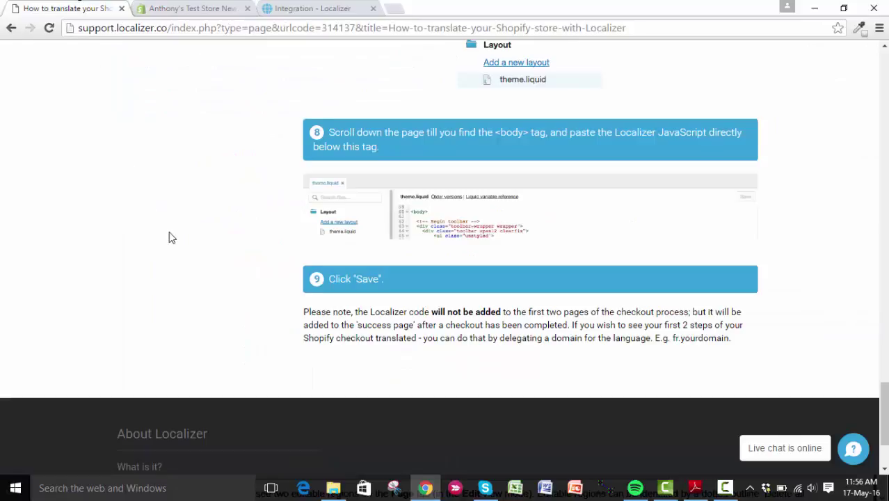
scroll(168, 235, "up", 15)
scroll(168, 237, "up", 5)
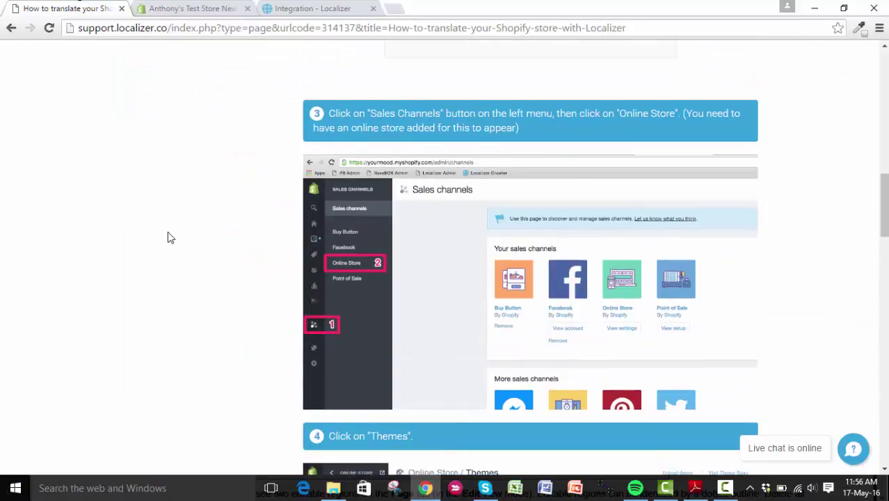
scroll(168, 237, "up", 10)
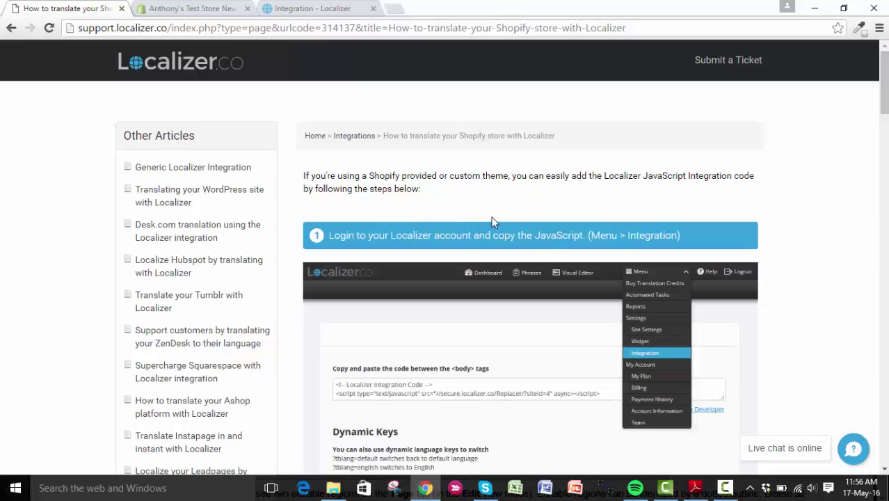
scroll(586, 208, "down", 10)
scroll(586, 209, "down", 1)
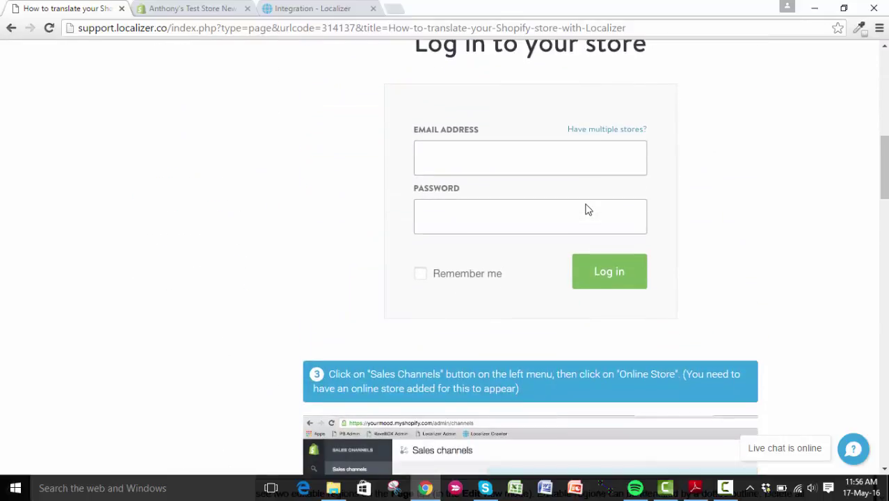
scroll(588, 209, "down", 4)
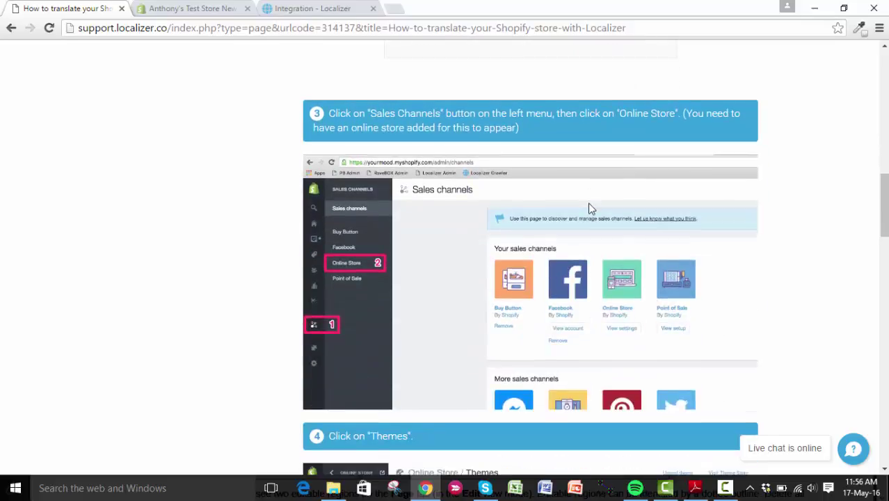